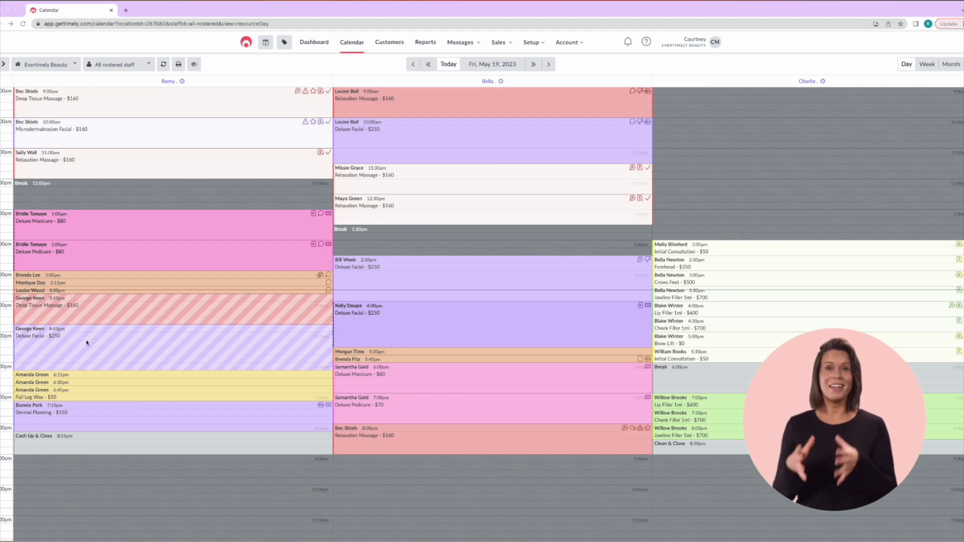
# Confirm the pencilled-in 3:45 pm Deep Tissue Massage appointment and mark its customer as arrived
pyautogui.click(167, 315)
pyautogui.click(365, 342)
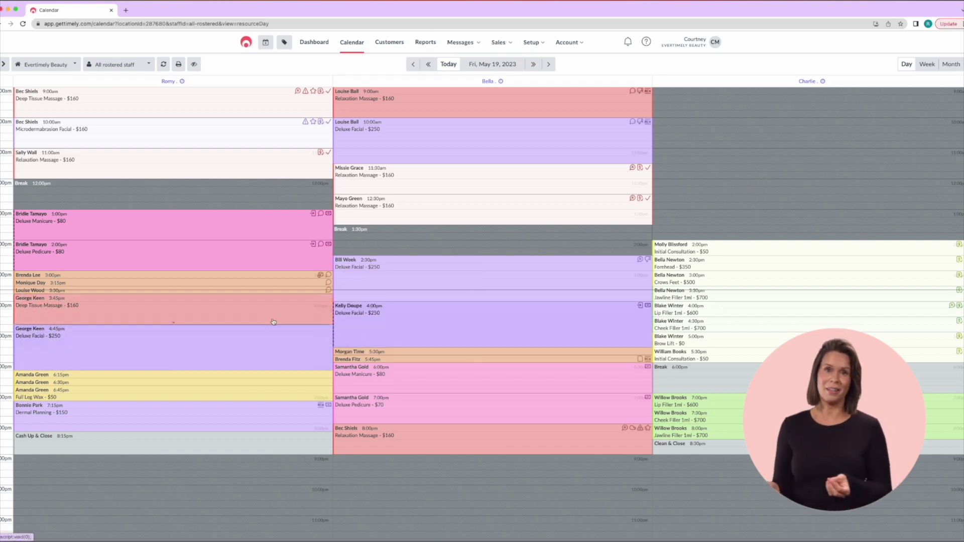
pyautogui.click(219, 315)
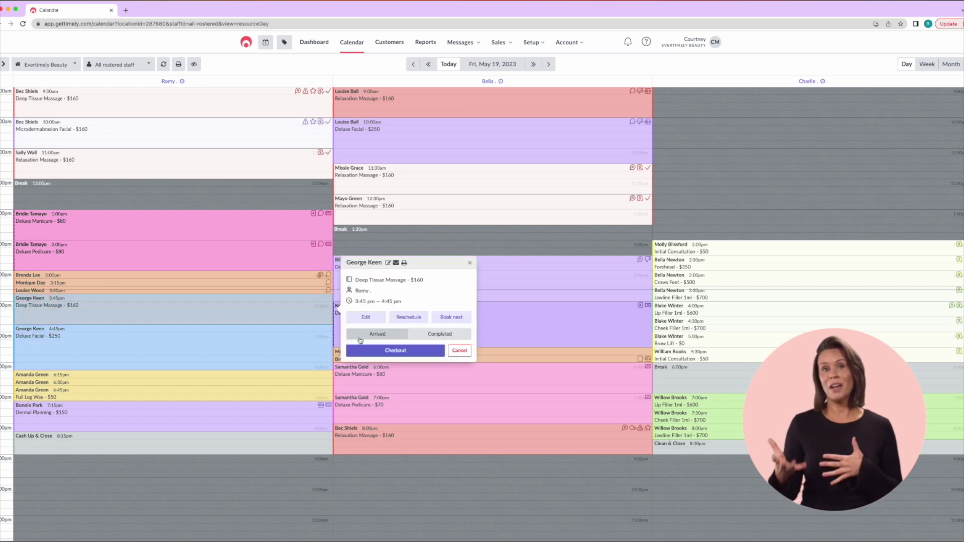
pyautogui.click(366, 336)
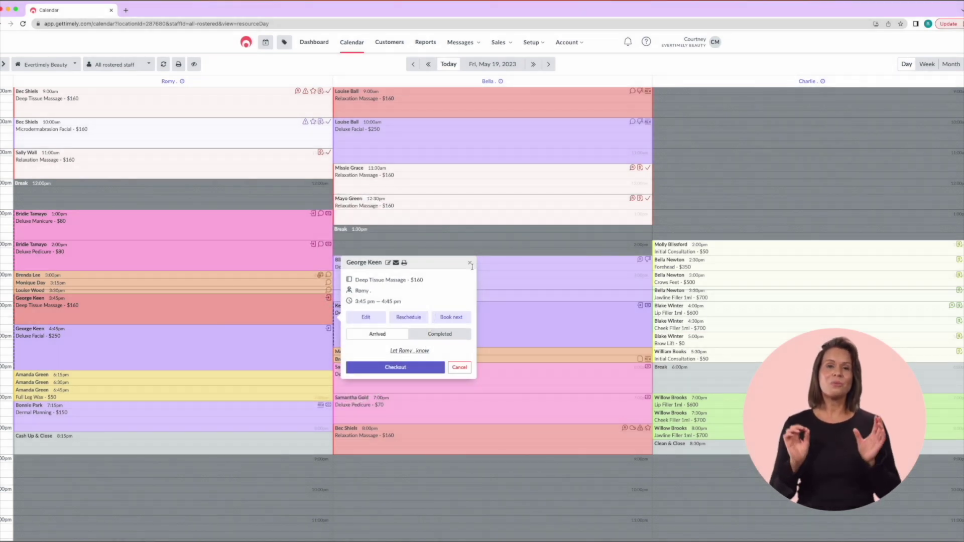
pyautogui.click(470, 263)
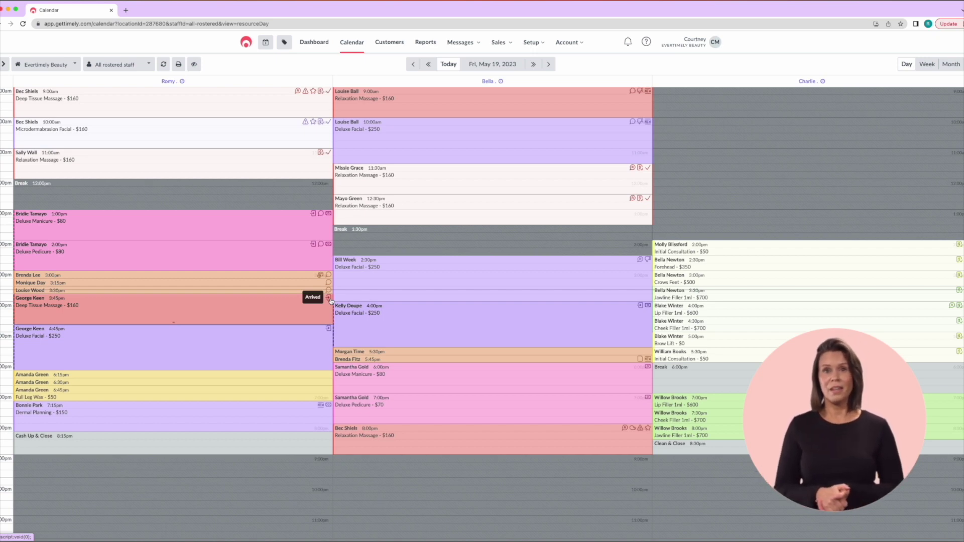
# Check the comment and the deposit details on the 1:00 pm Deluxe Manicure appointment
pyautogui.scroll(-1, 330, 300)
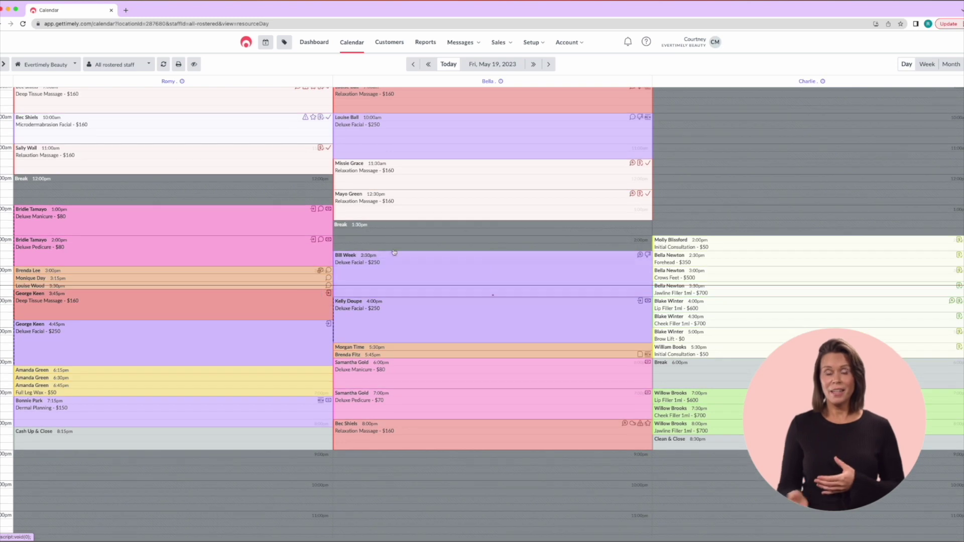
pyautogui.scroll(1, 651, 206)
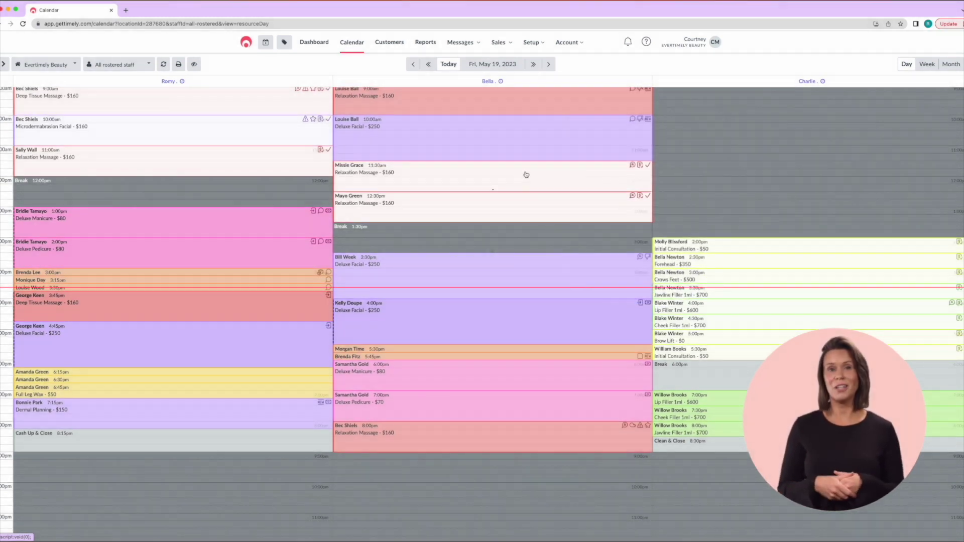
pyautogui.scroll(1, 461, 205)
pyautogui.scroll(1, 461, 205)
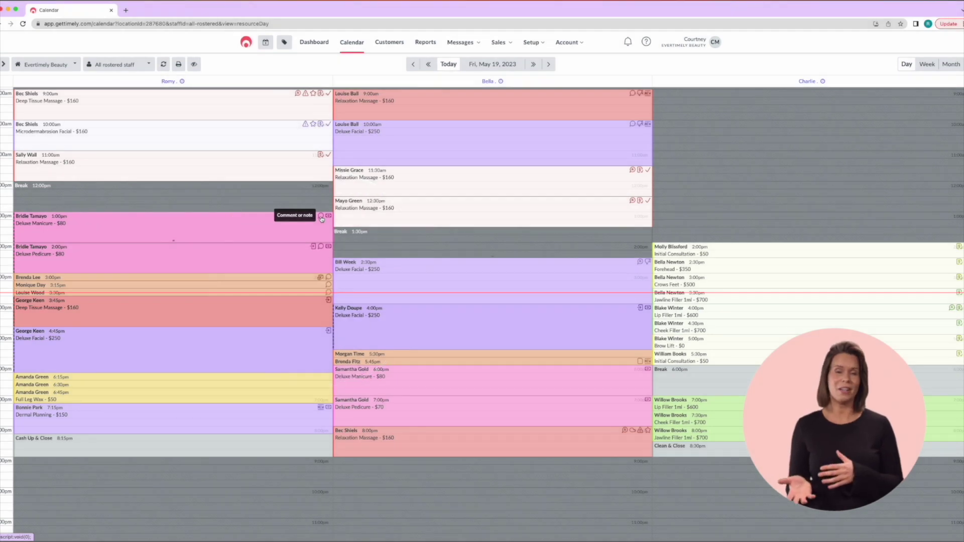
pyautogui.click(321, 219)
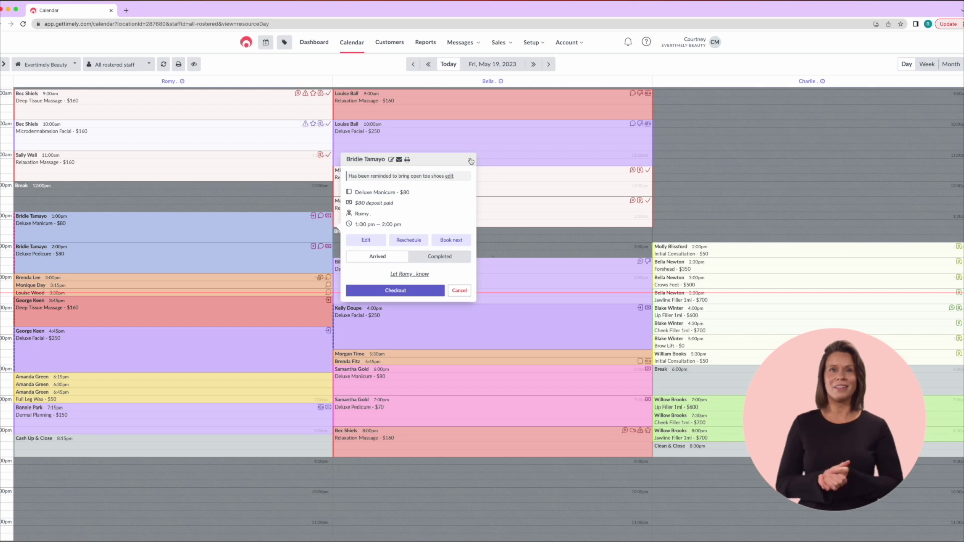
pyautogui.click(471, 161)
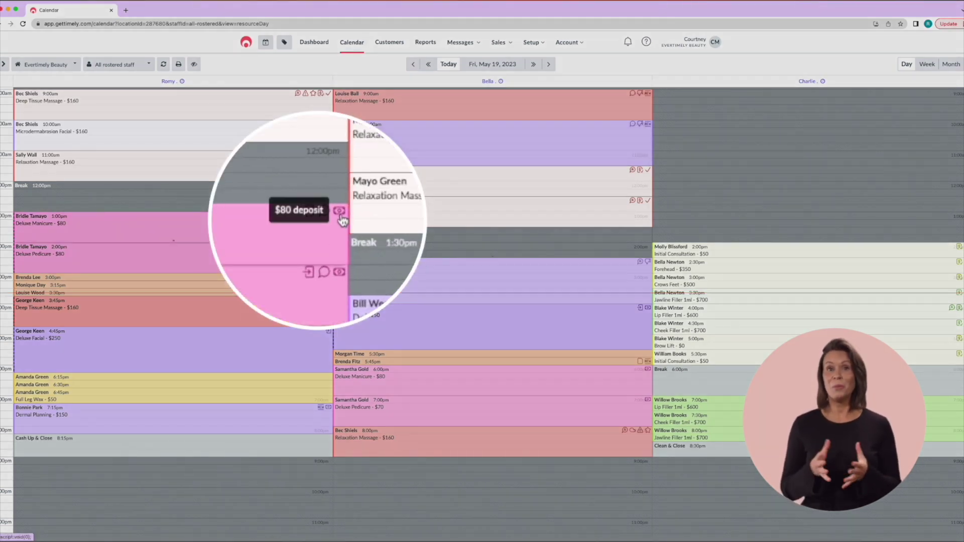
pyautogui.click(338, 226)
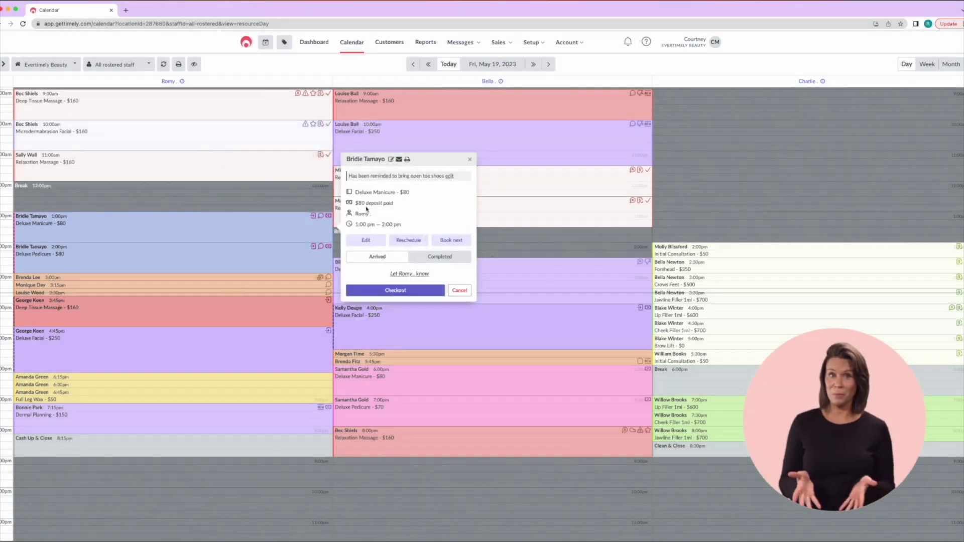
pyautogui.click(470, 160)
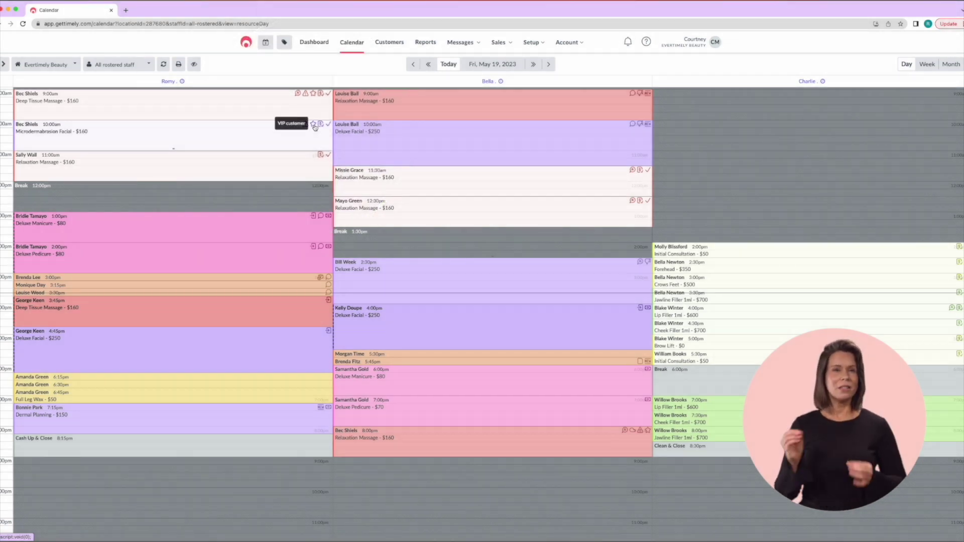
# Check the VIP status and the customer alert on the 10:00 am Microdermabrasion Facial appointment
pyautogui.click(315, 127)
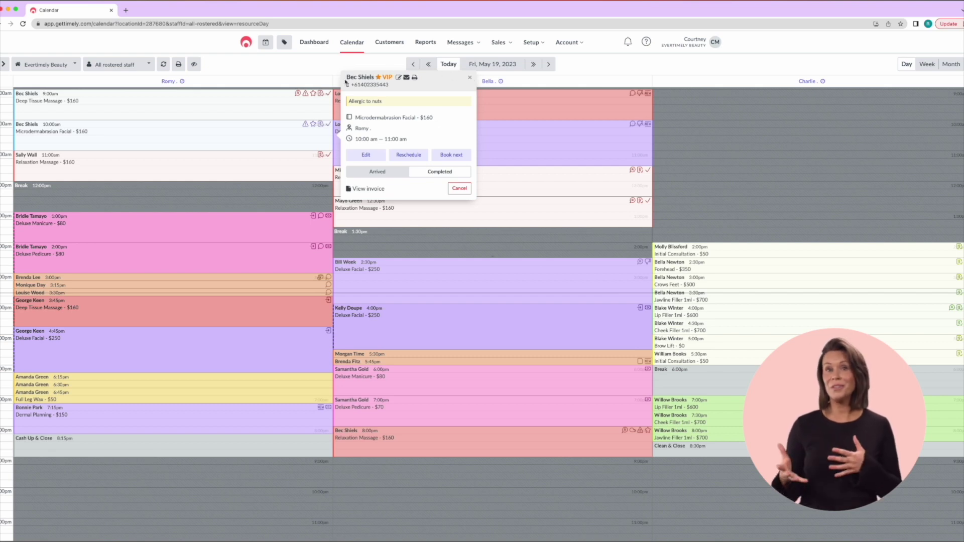
pyautogui.click(469, 77)
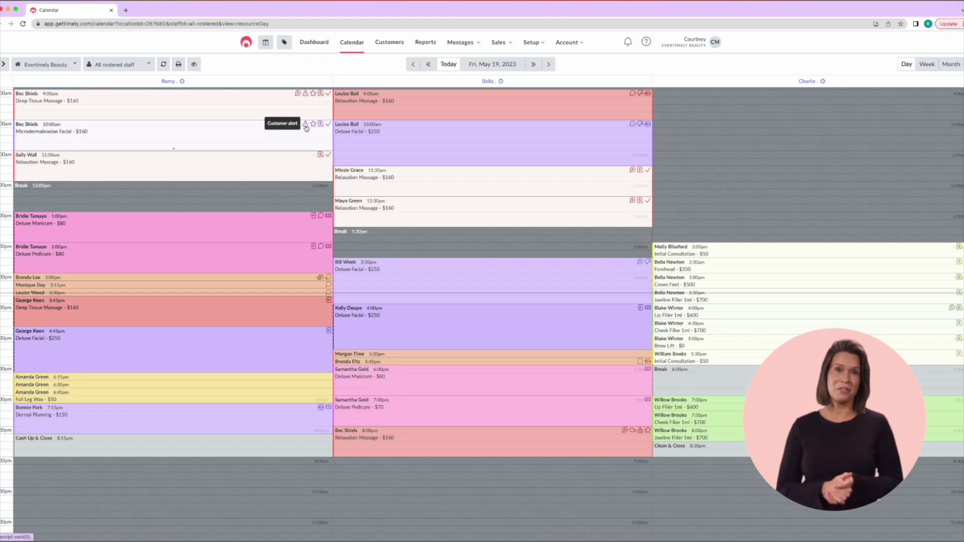
pyautogui.click(306, 128)
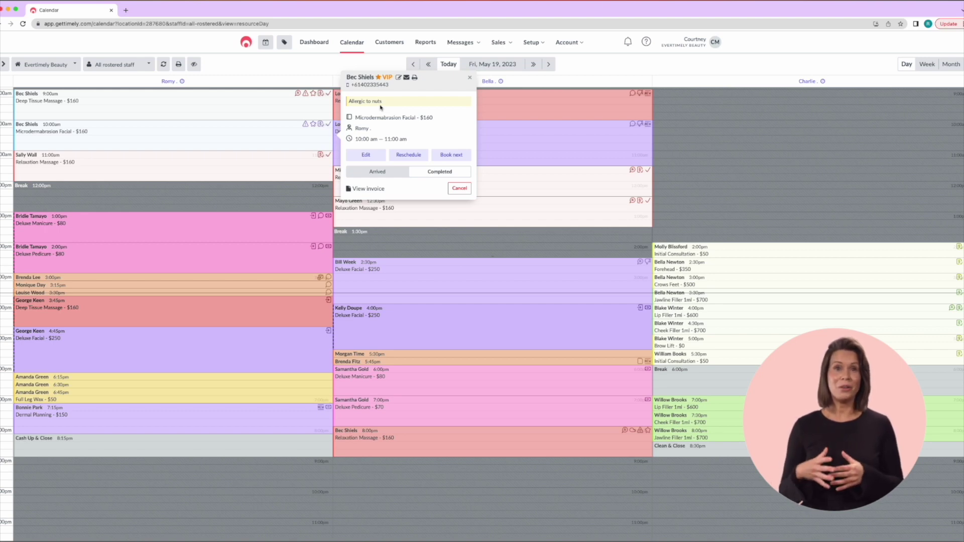
pyautogui.click(470, 78)
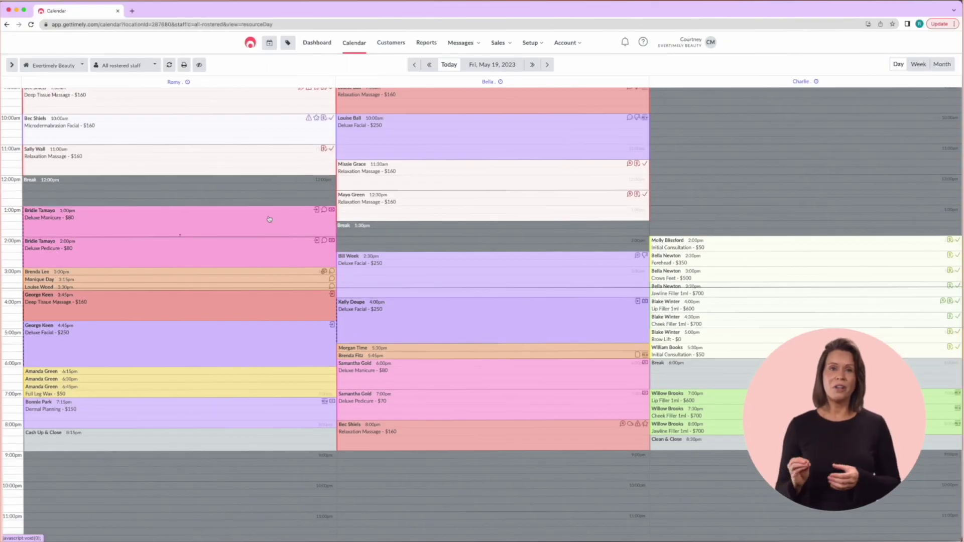
# Open the 1:00 pm Deluxe Manicure appointment for editing, view its notes, and close the appointment
pyautogui.click(264, 219)
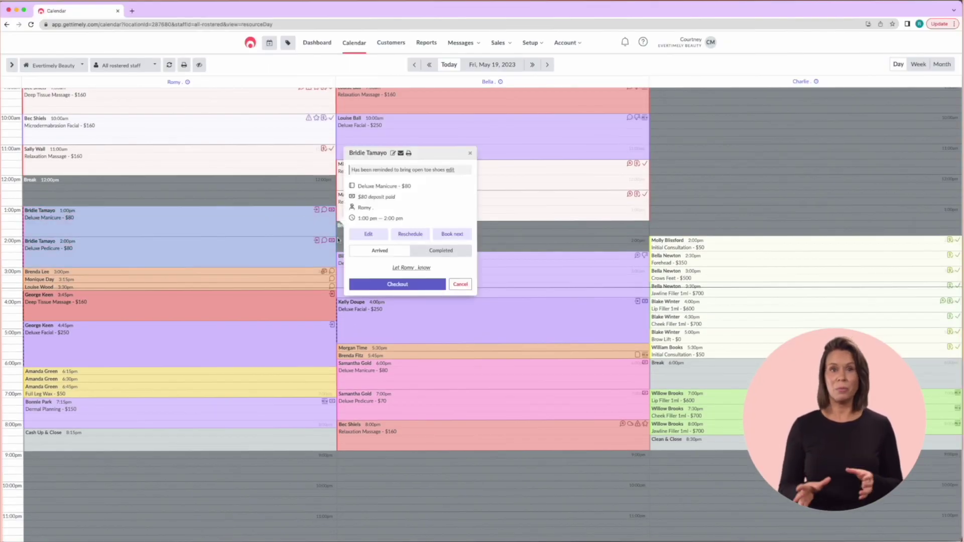
pyautogui.click(379, 236)
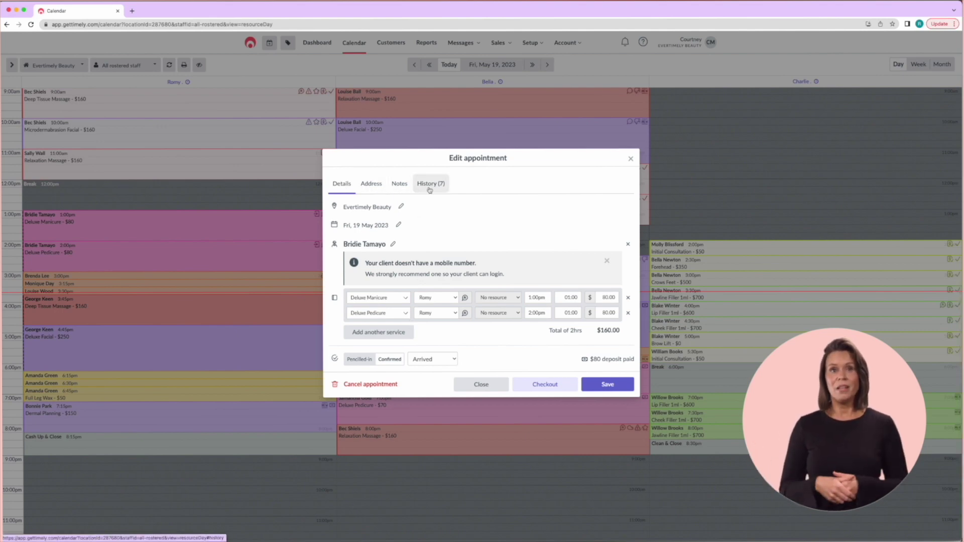
pyautogui.click(402, 189)
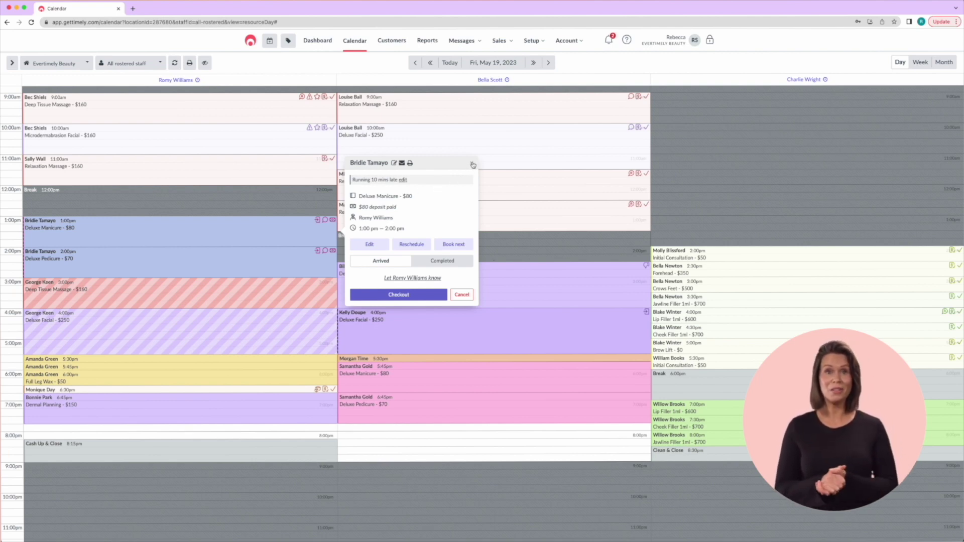
pyautogui.click(473, 165)
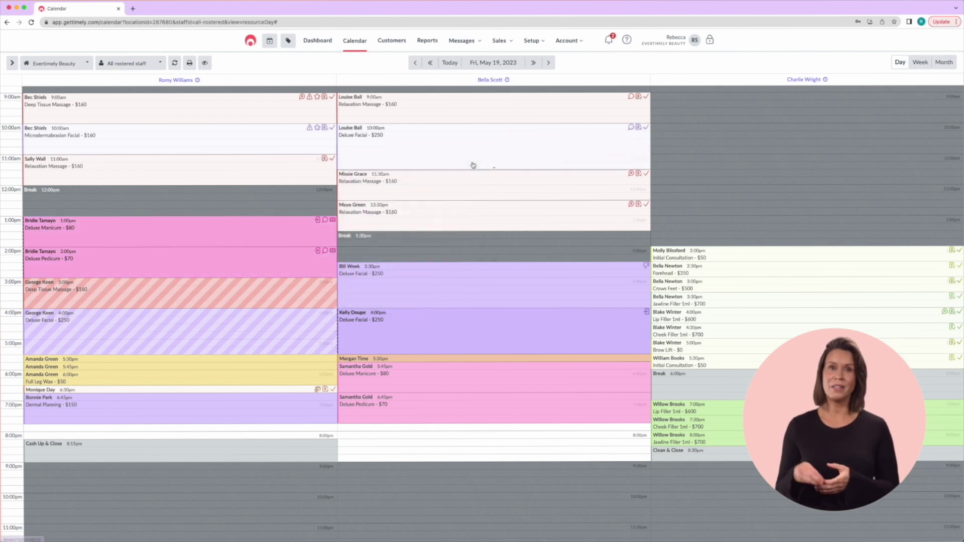
# Review the full change history of the 1:00 pm Deluxe Manicure appointment, from the latest amendment back to its creation, and close it
pyautogui.click(260, 235)
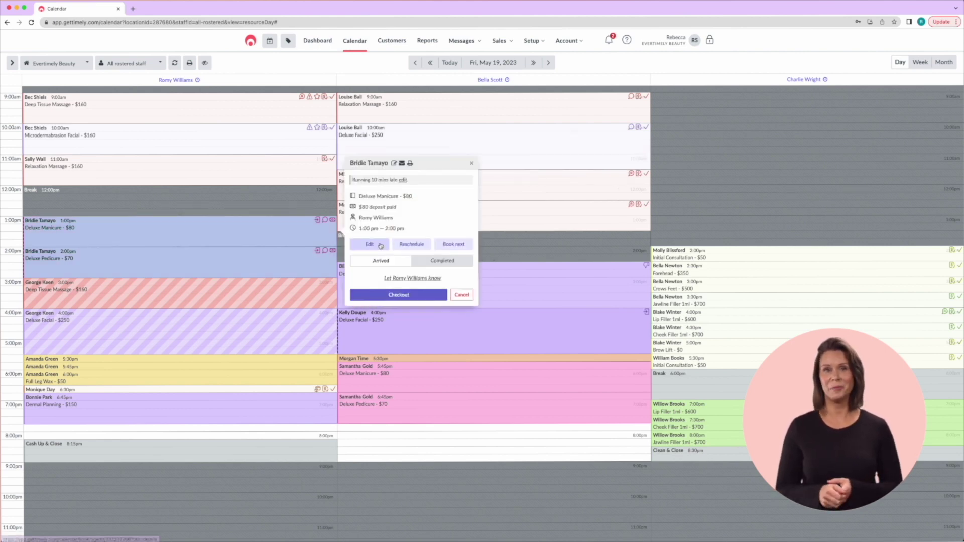
pyautogui.click(381, 244)
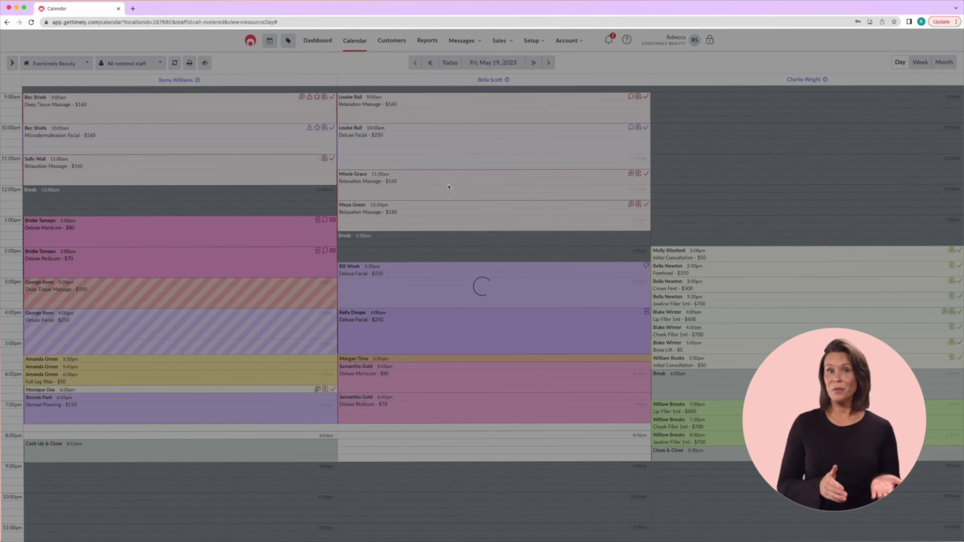
pyautogui.click(430, 182)
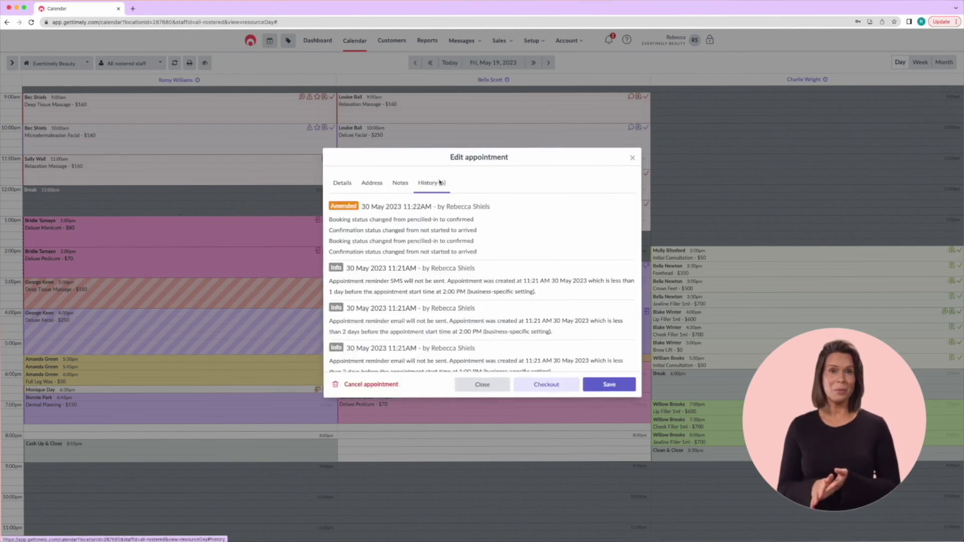
pyautogui.scroll(-2, 523, 271)
pyautogui.scroll(-2, 524, 269)
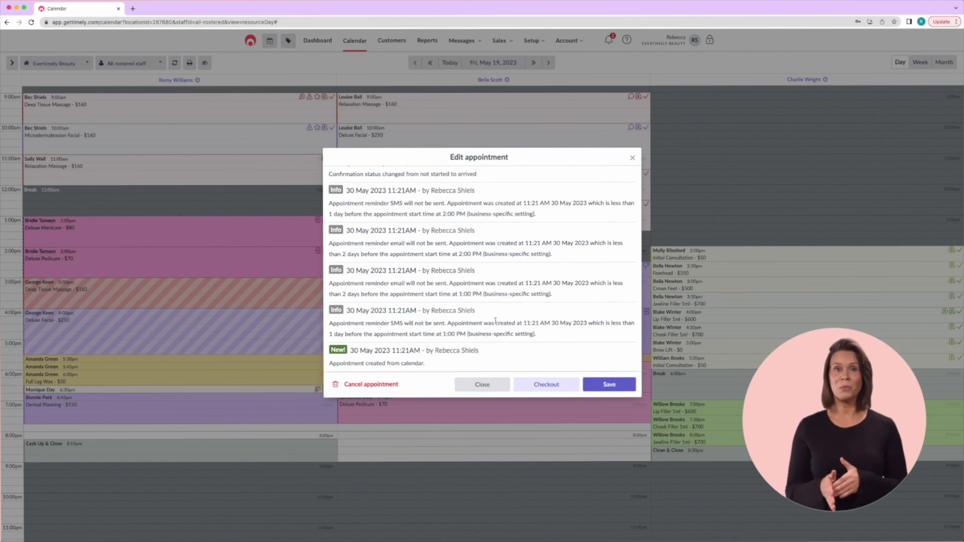
pyautogui.scroll(5, 495, 321)
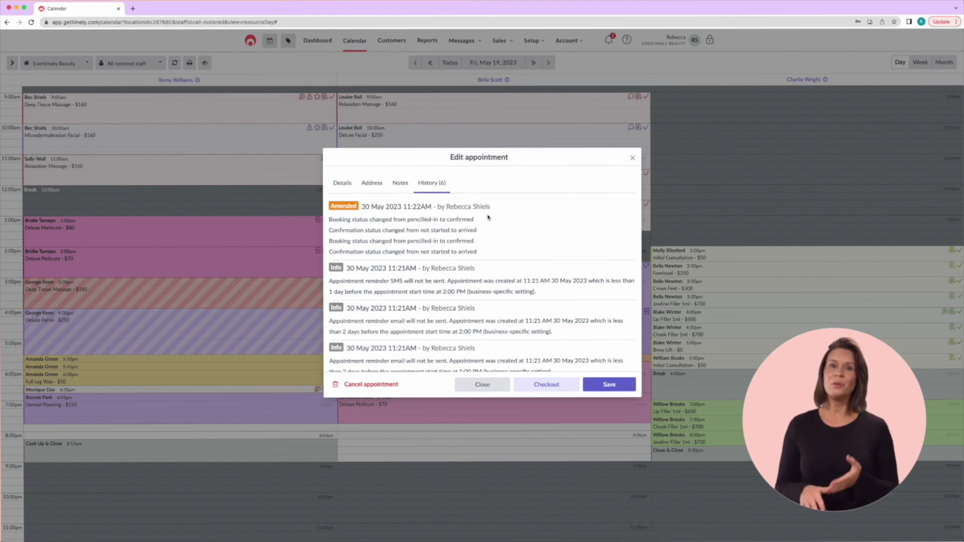
pyautogui.scroll(-2, 487, 211)
pyautogui.scroll(2, 485, 196)
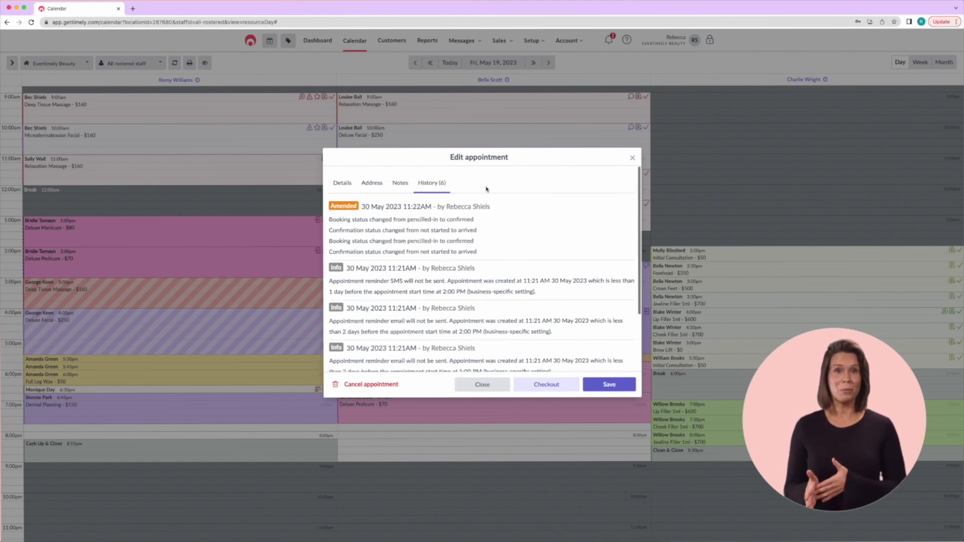
pyautogui.click(633, 157)
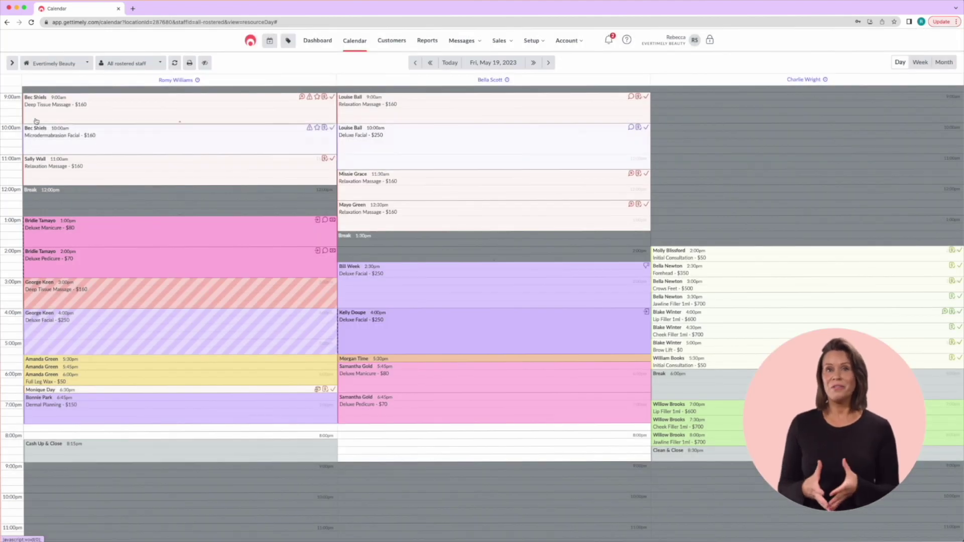
# Open the customer profile from the 9:00 am Deep Tissue Massage appointment and review its contact details, appointments, notes, packages and product sales
pyautogui.click(39, 100)
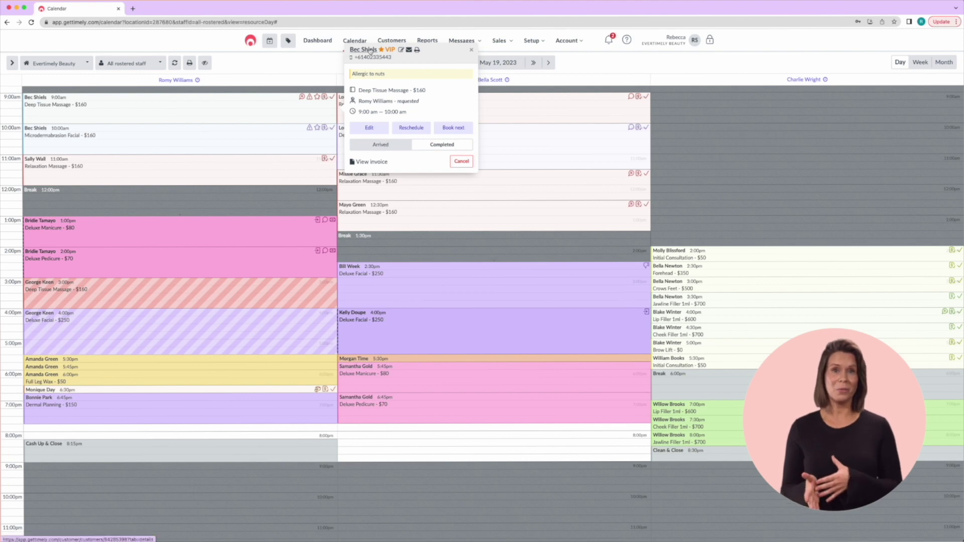
pyautogui.click(362, 49)
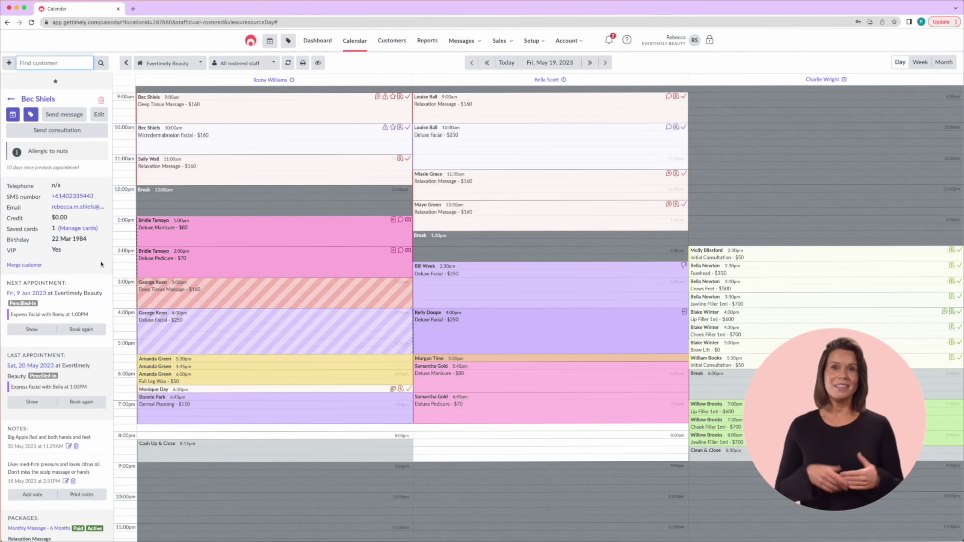
pyautogui.scroll(-3, 101, 265)
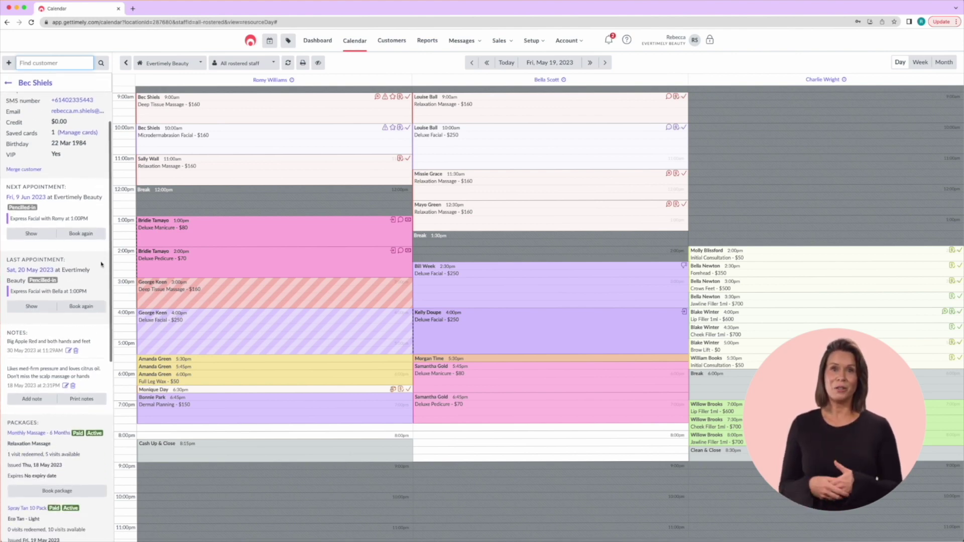
pyautogui.scroll(-5, 101, 265)
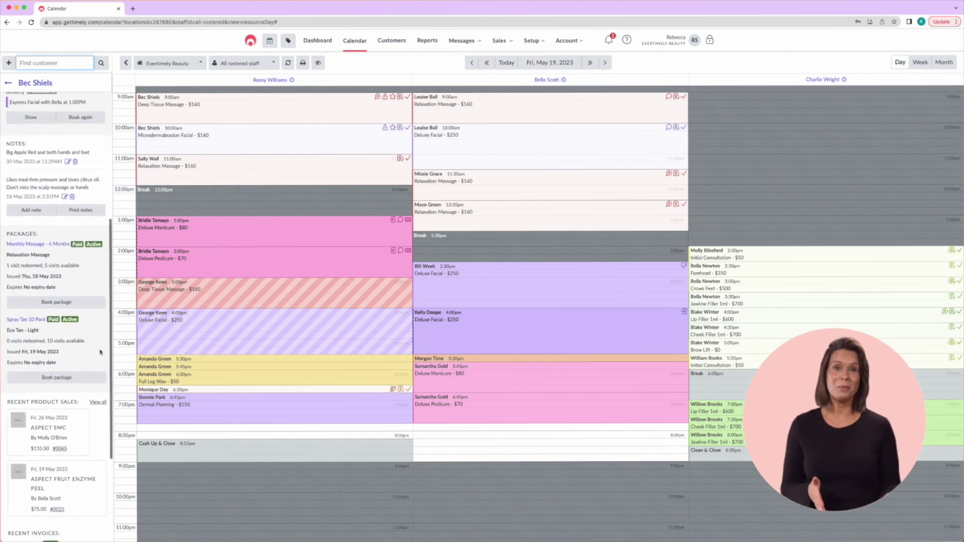
pyautogui.scroll(1, 79, 221)
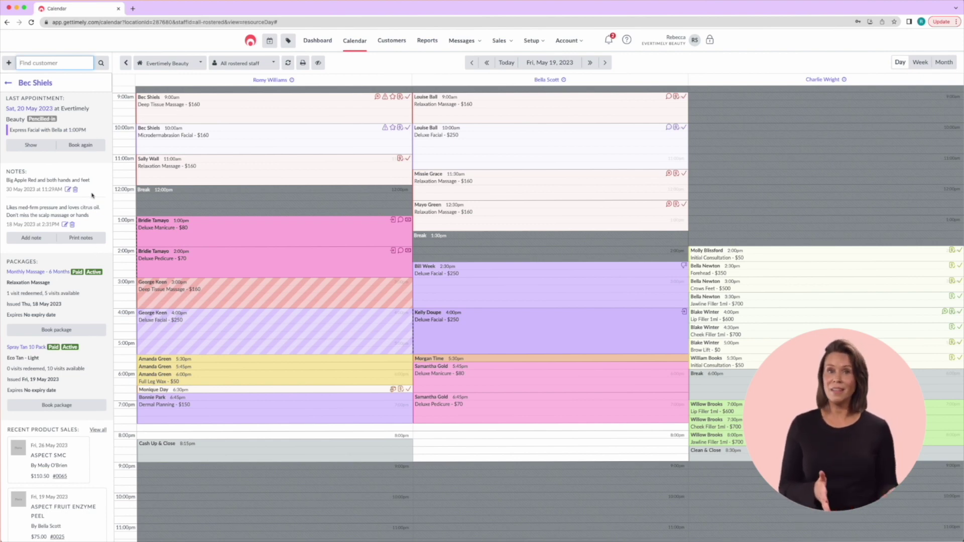
# Add a note reading "adding notes" to the customer's profile and save it
pyautogui.click(49, 242)
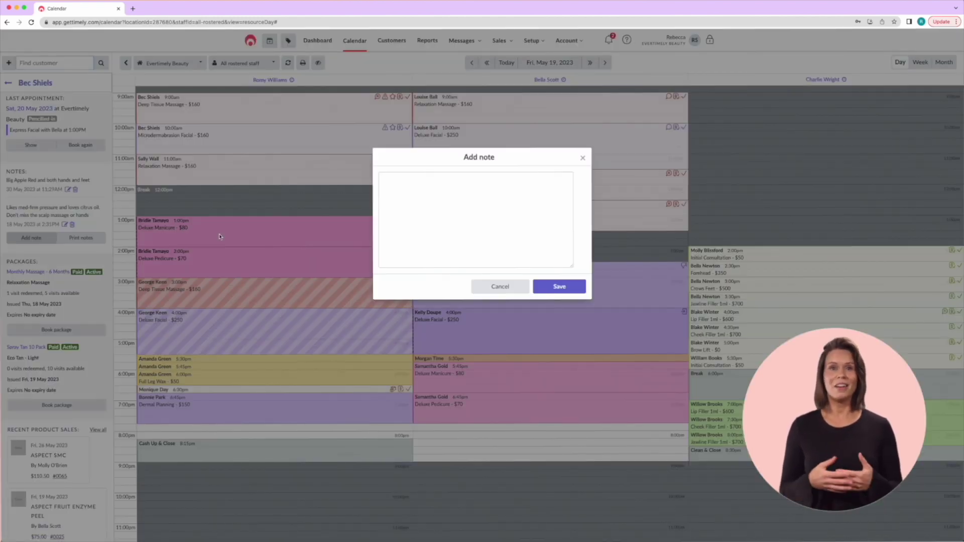
pyautogui.write('adding notes')
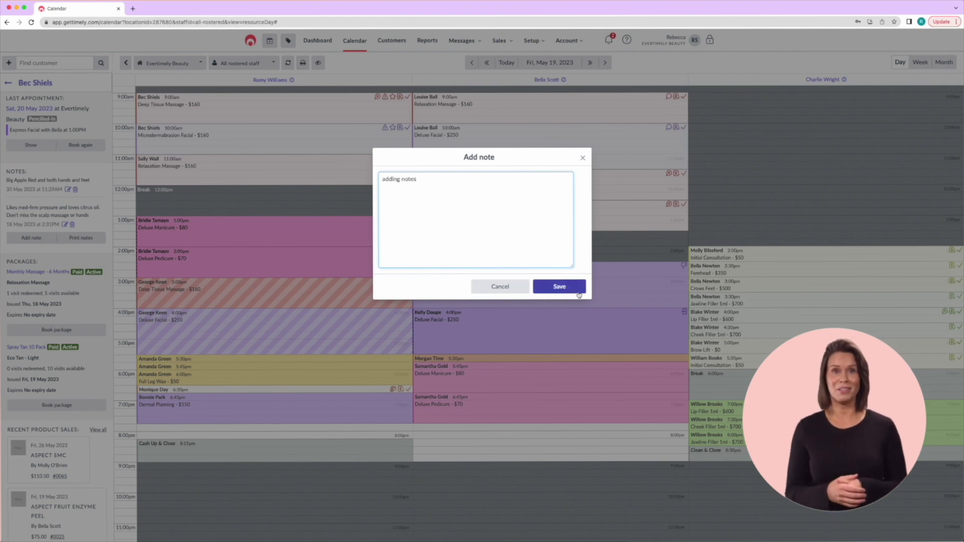
pyautogui.click(572, 292)
# Open the customer's full details page from their profile's edit form and view the messaging options available there
pyautogui.scroll(5, 82, 159)
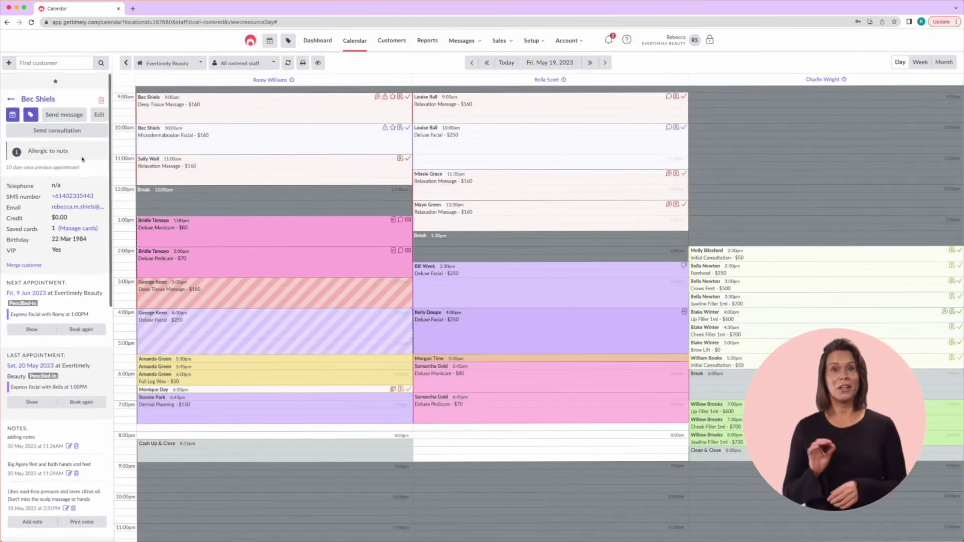
pyautogui.click(100, 115)
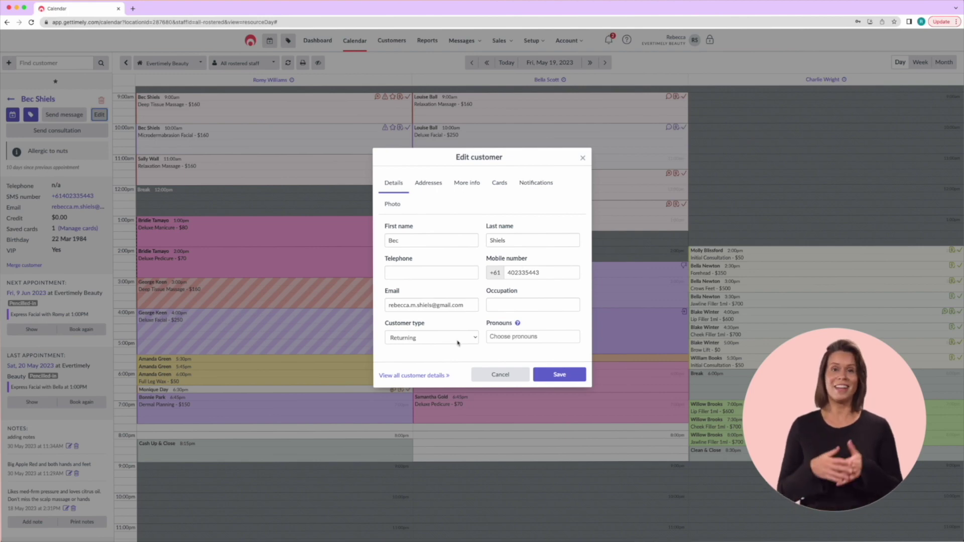
pyautogui.click(412, 377)
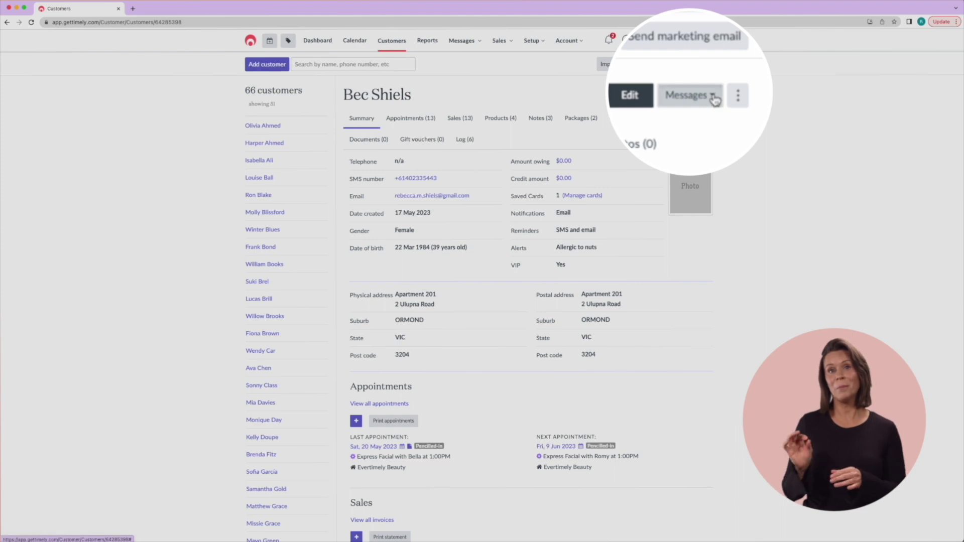
pyautogui.click(713, 98)
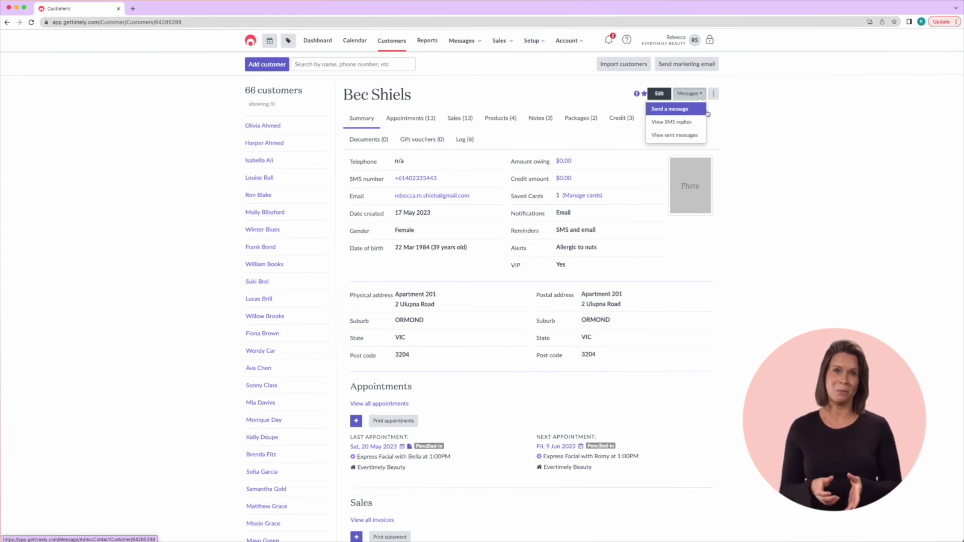
pyautogui.click(728, 113)
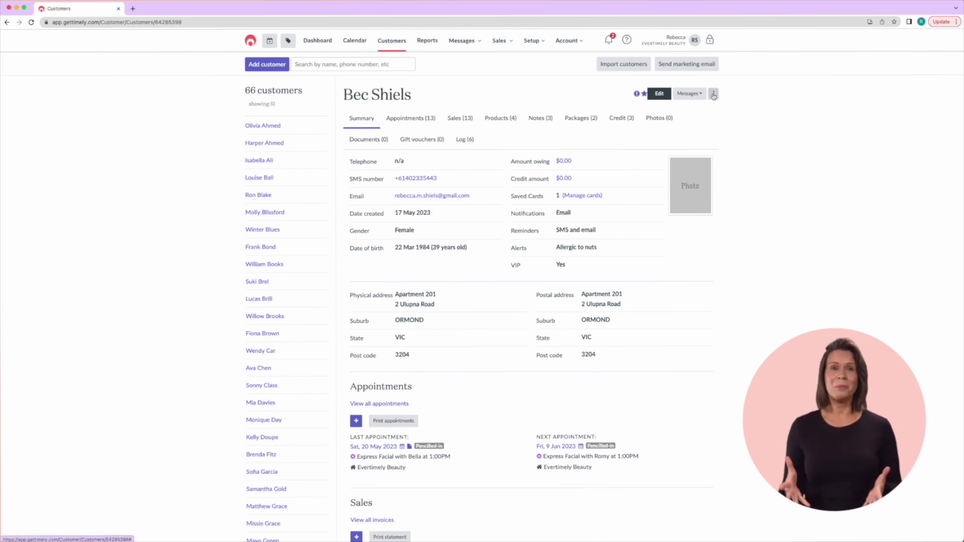
# Block the customer from booking online, keeping the standard message, and save the block
pyautogui.click(714, 93)
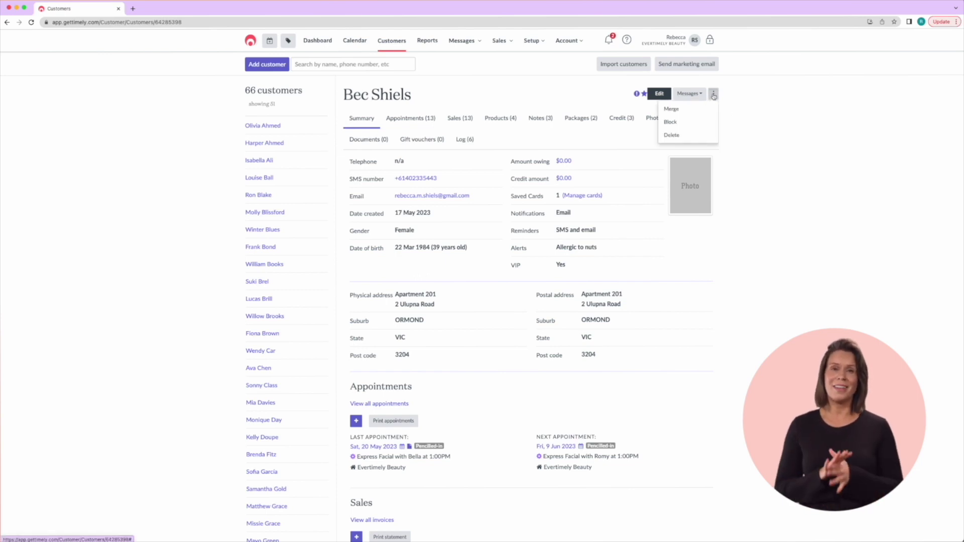
pyautogui.click(707, 124)
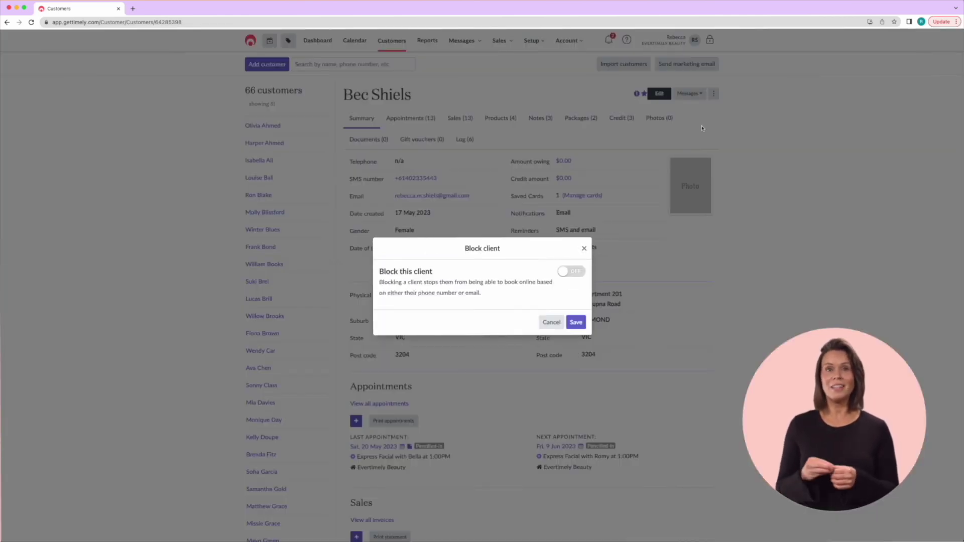
pyautogui.click(563, 274)
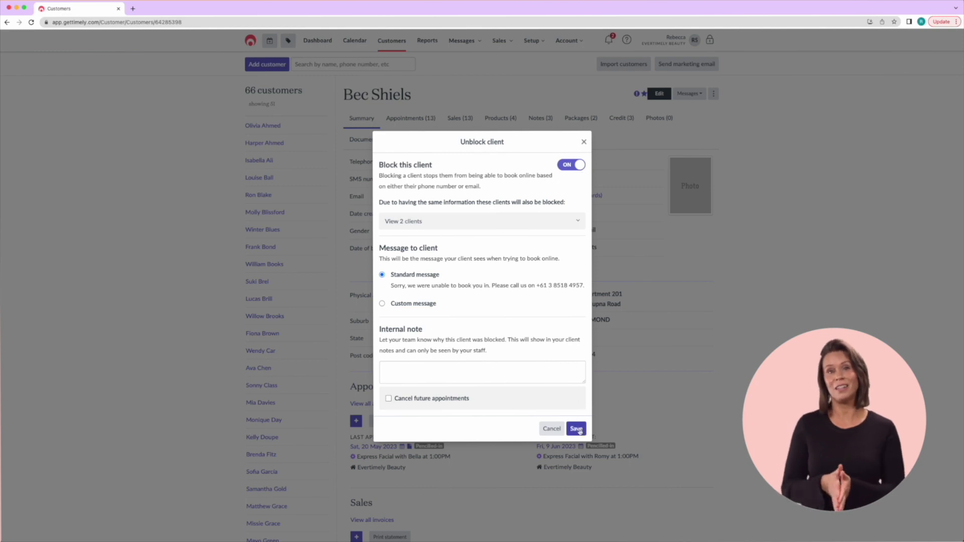
pyautogui.click(577, 428)
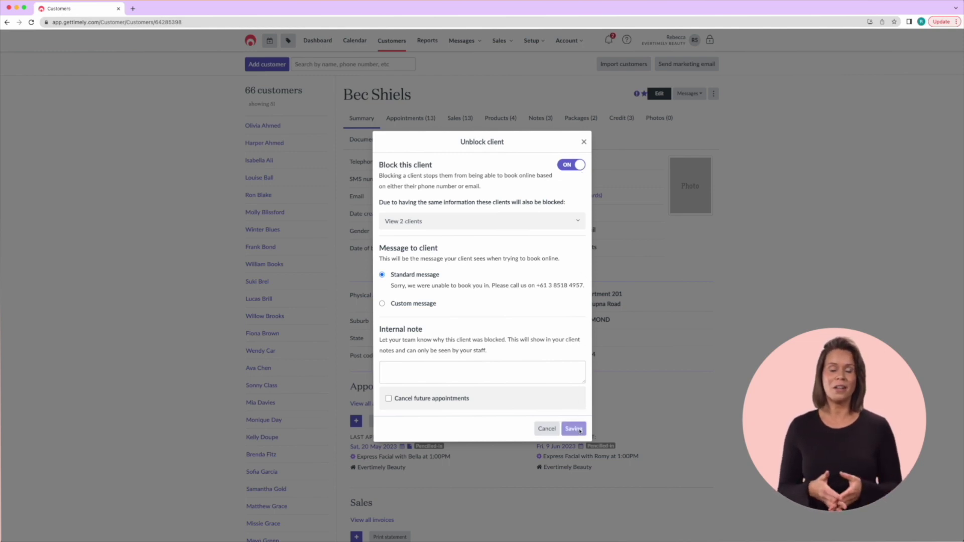